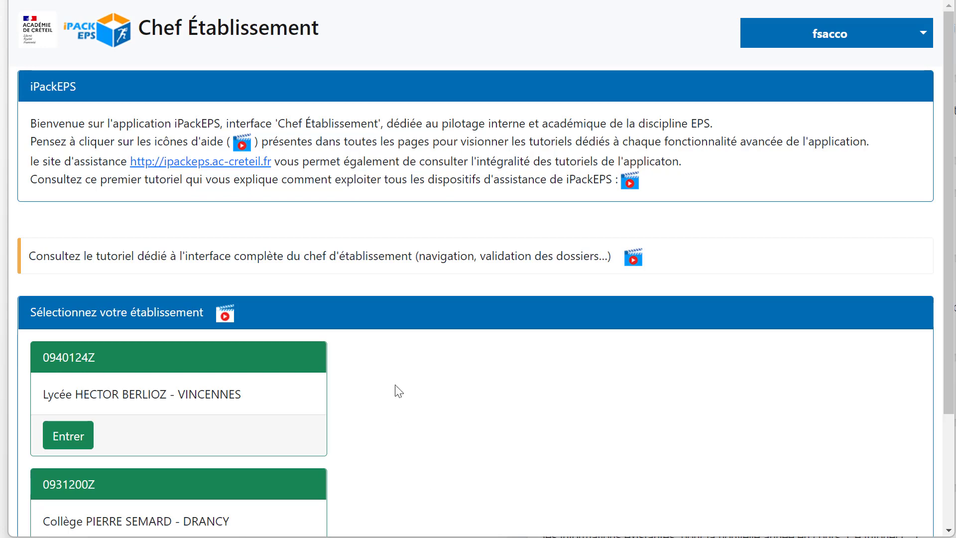
Step: Enter the Lycée HECTOR BERLIOZ - VINCENNES establishment for the 2022-2023 school year
scroll(406, 398, "down", 1)
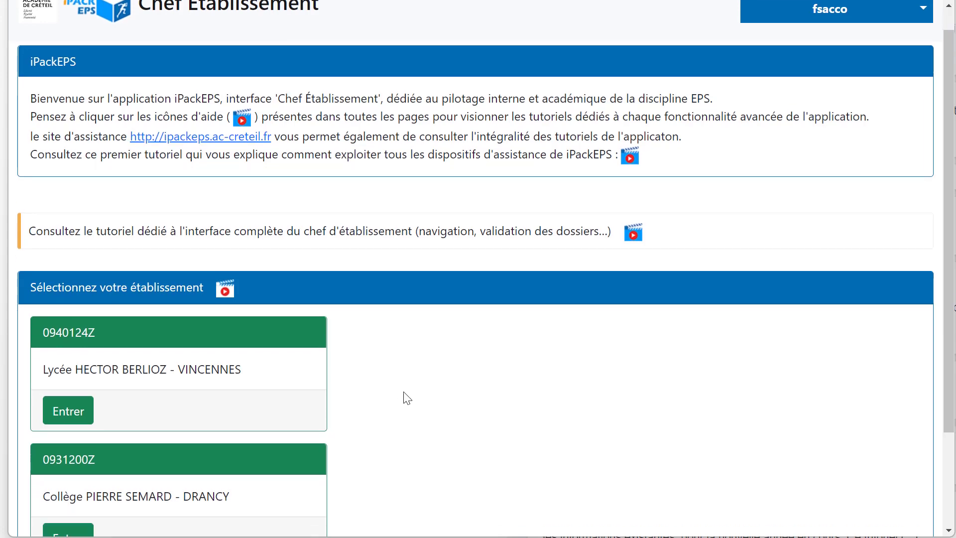
scroll(408, 397, "down", 1)
scroll(407, 397, "down", 1)
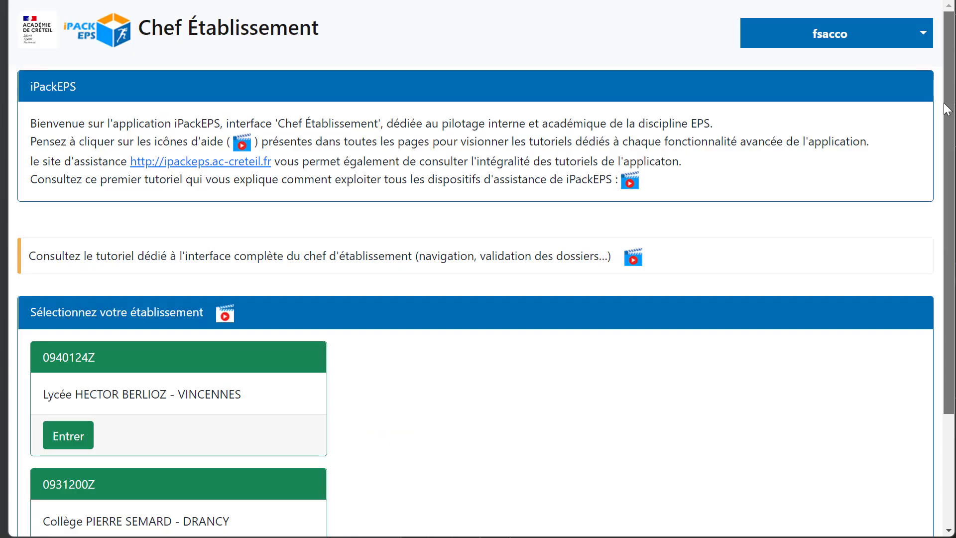
scroll(478, 269, "down", 2)
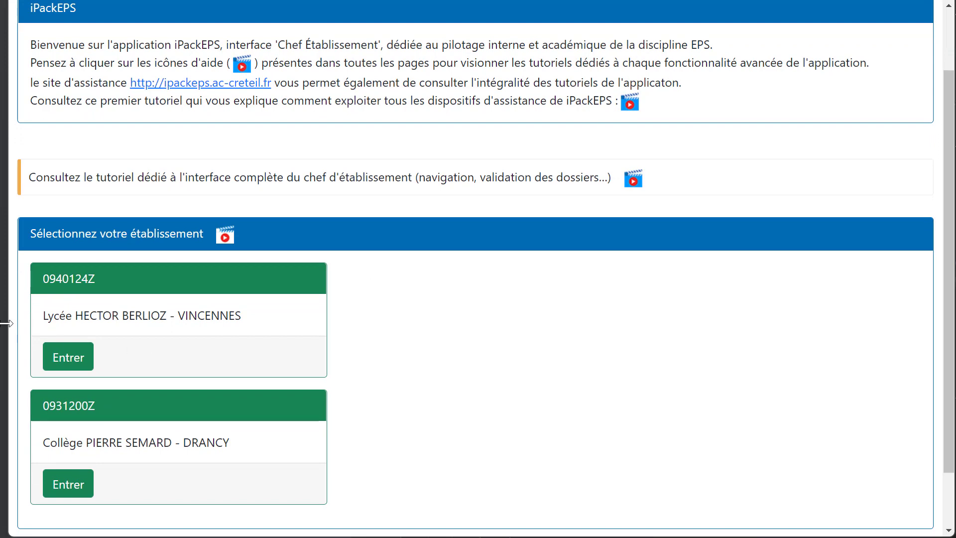
left_click_drag(6, 324, 1, 324)
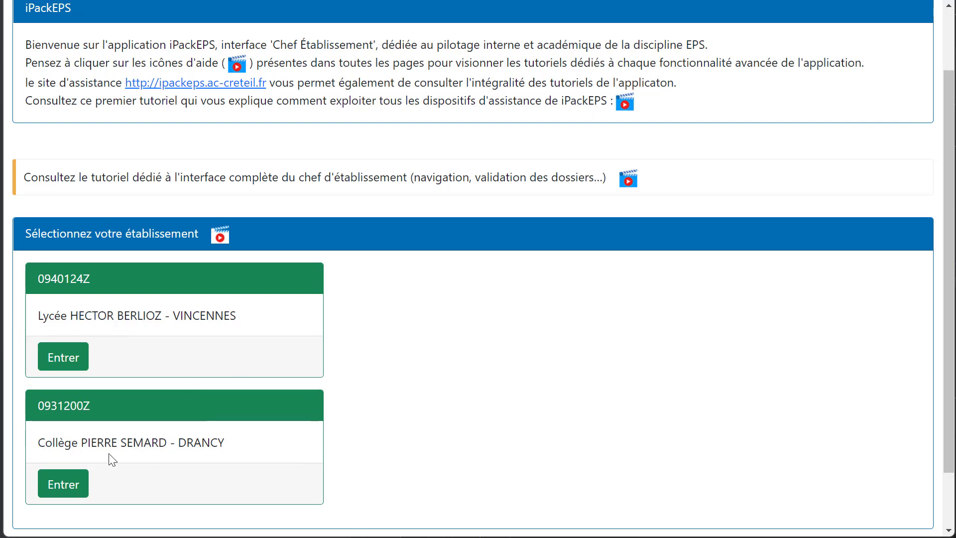
left_click(75, 355)
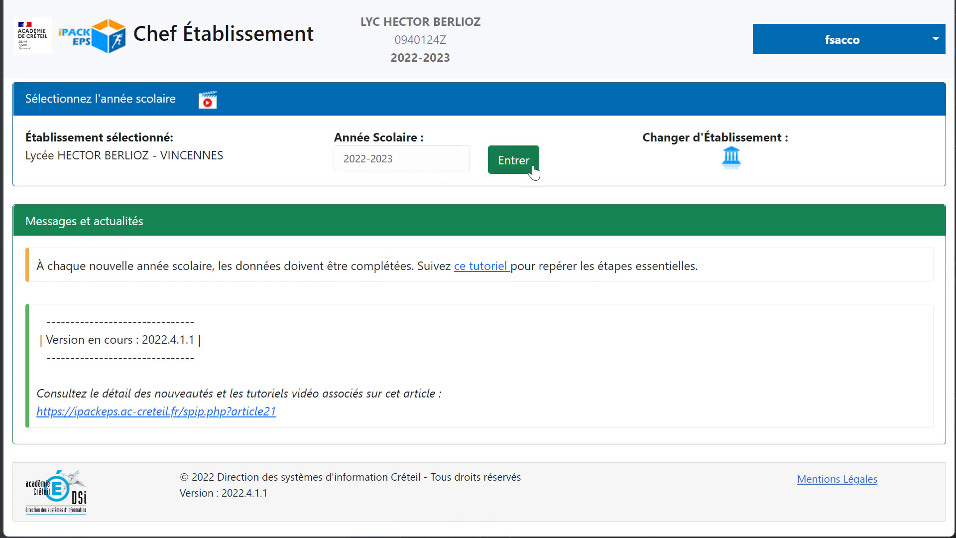
left_click(532, 170)
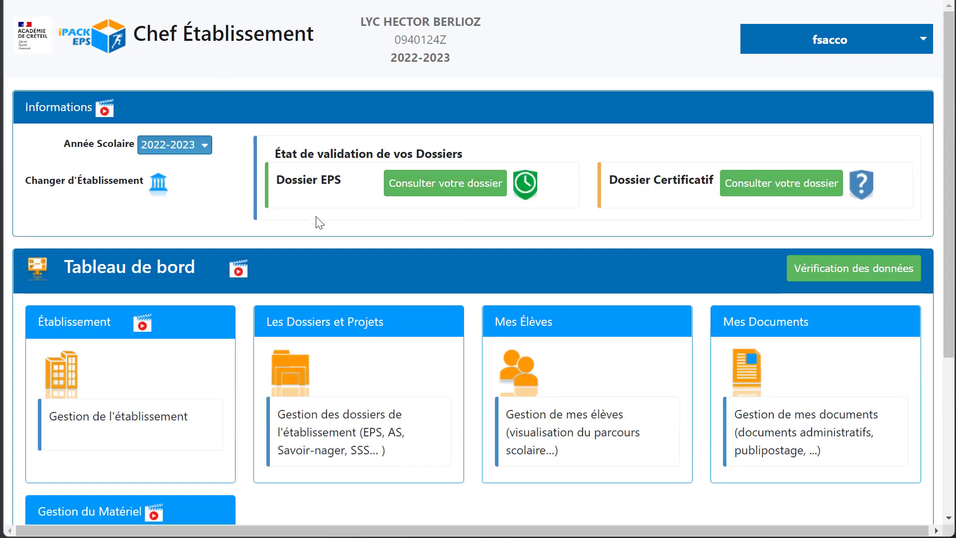
Step: Look over the dashboard sections and run the data verification for the establishment
scroll(319, 223, "down", 5)
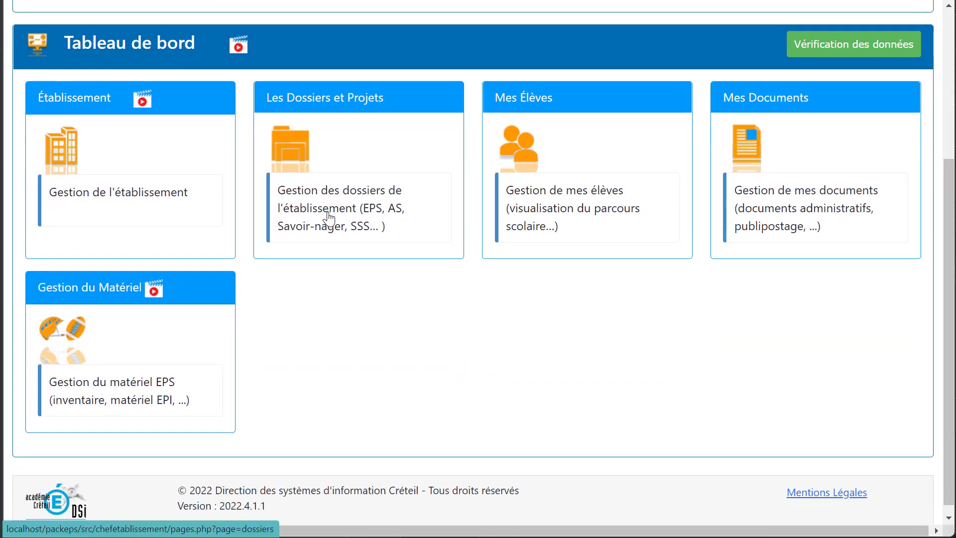
scroll(330, 224, "up", 1)
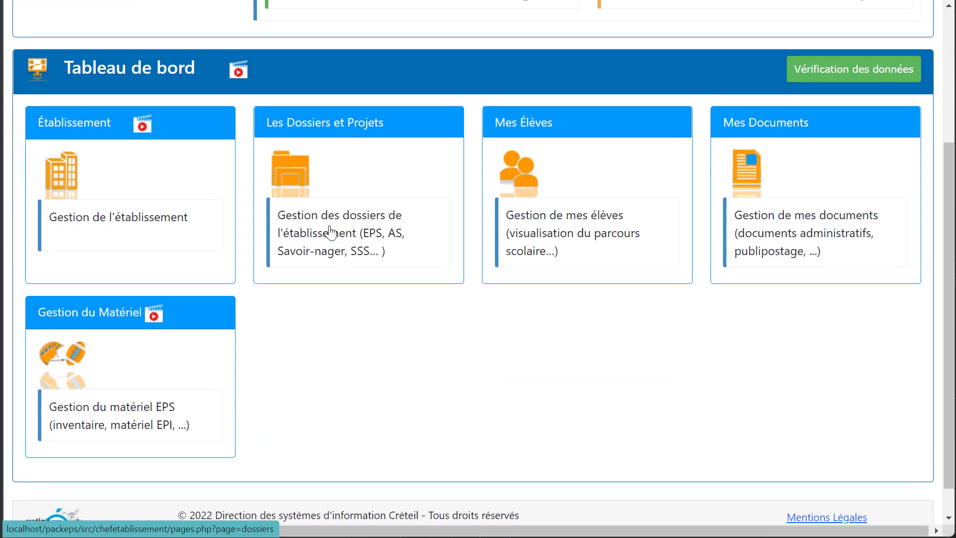
scroll(330, 231, "up", 4)
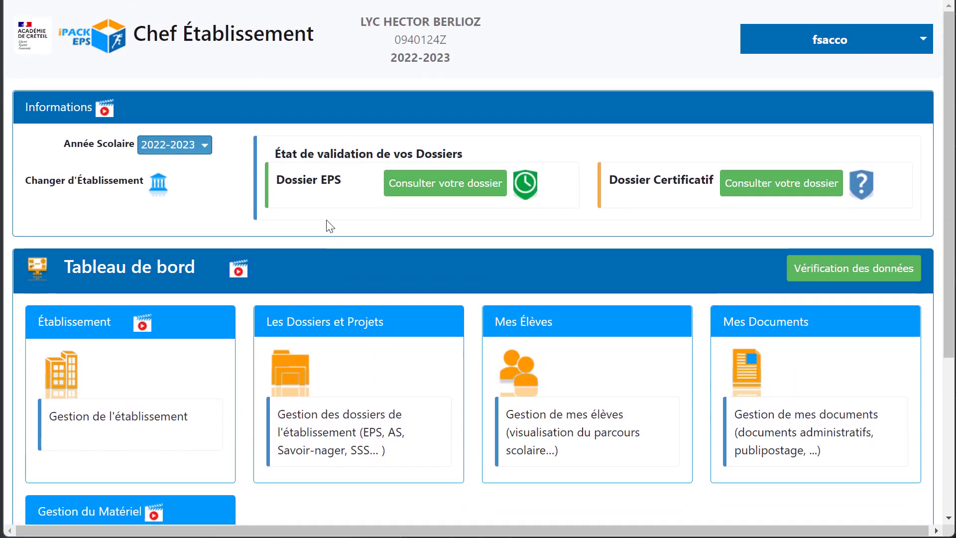
scroll(332, 225, "down", 3)
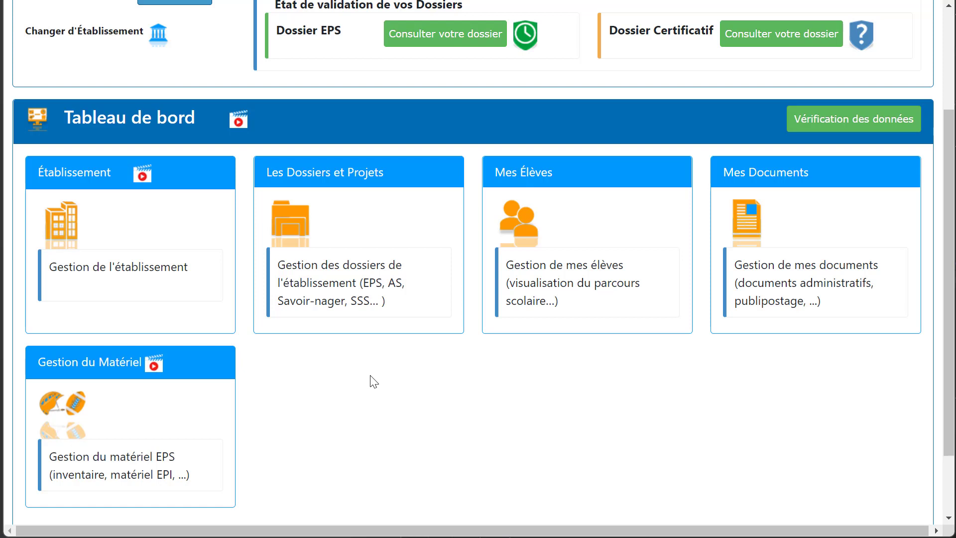
scroll(339, 388, "up", 3)
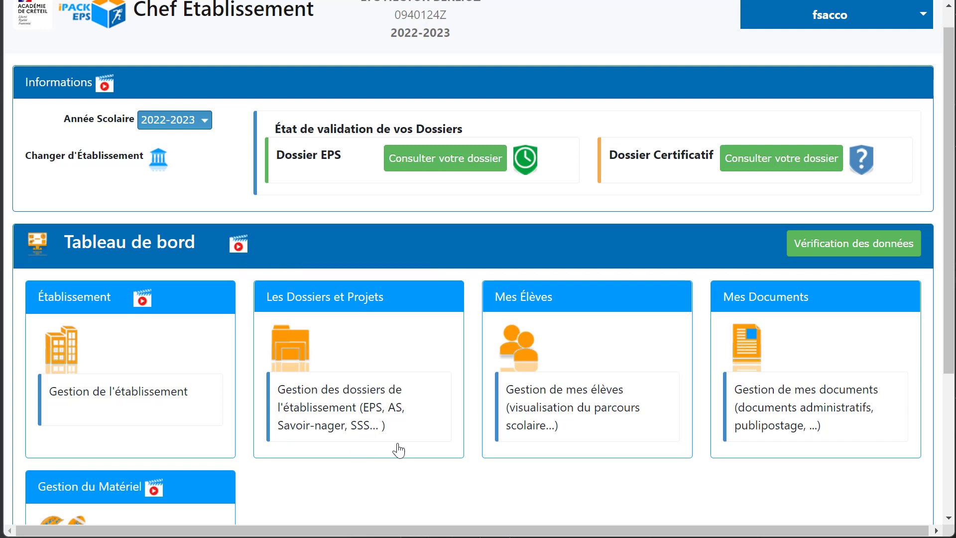
left_click(824, 246)
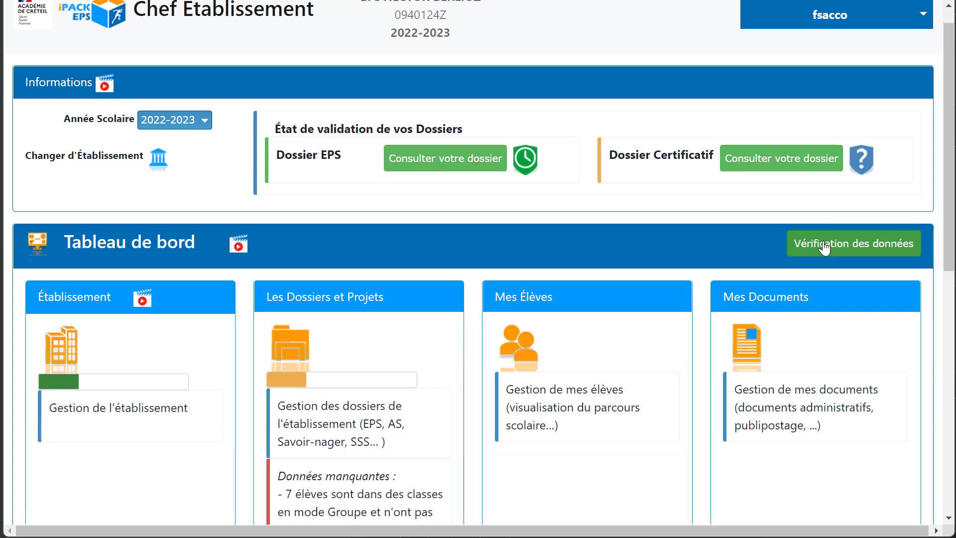
Step: Examine the completion rates and missing-data notes for each section of the dashboard
scroll(639, 347, "down", 5)
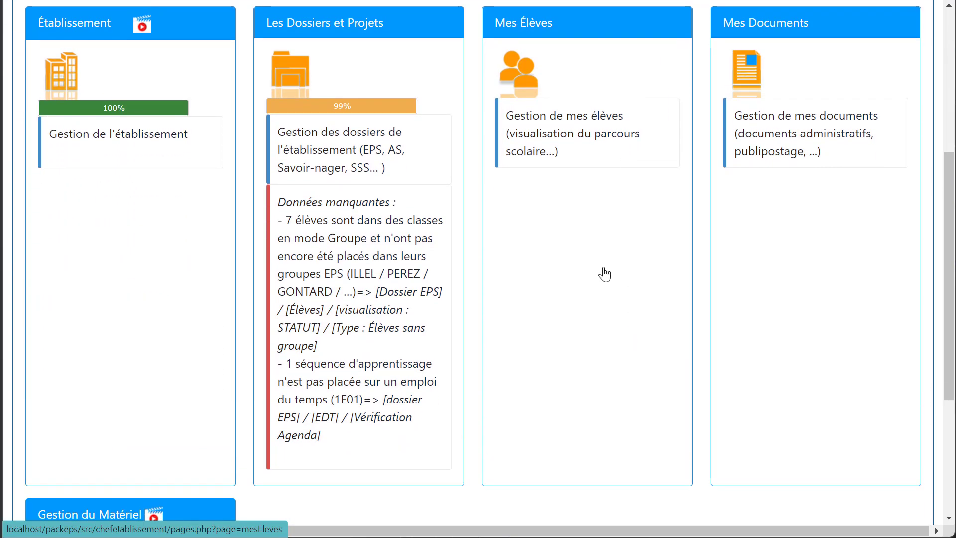
scroll(604, 272, "down", 4)
scroll(587, 268, "up", 4)
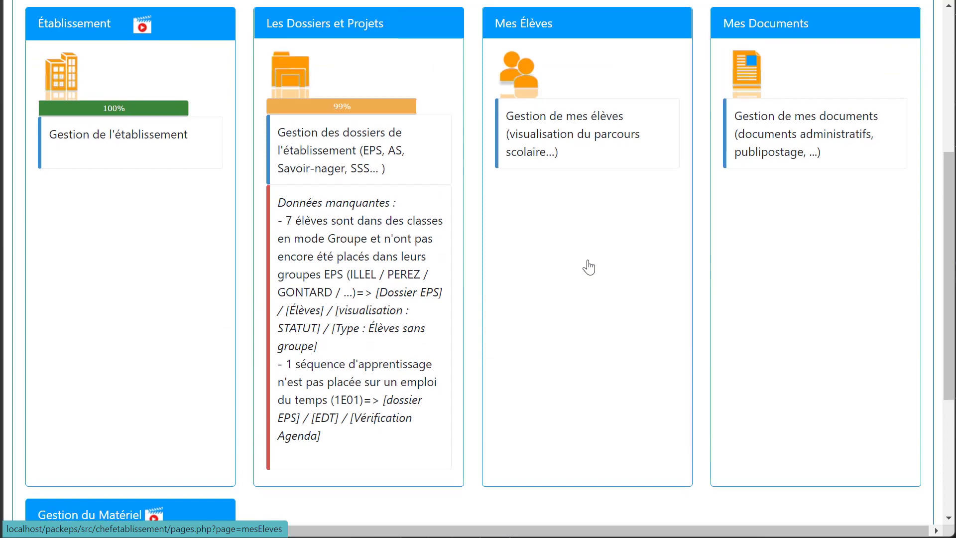
scroll(588, 267, "up", 3)
scroll(602, 252, "up", 2)
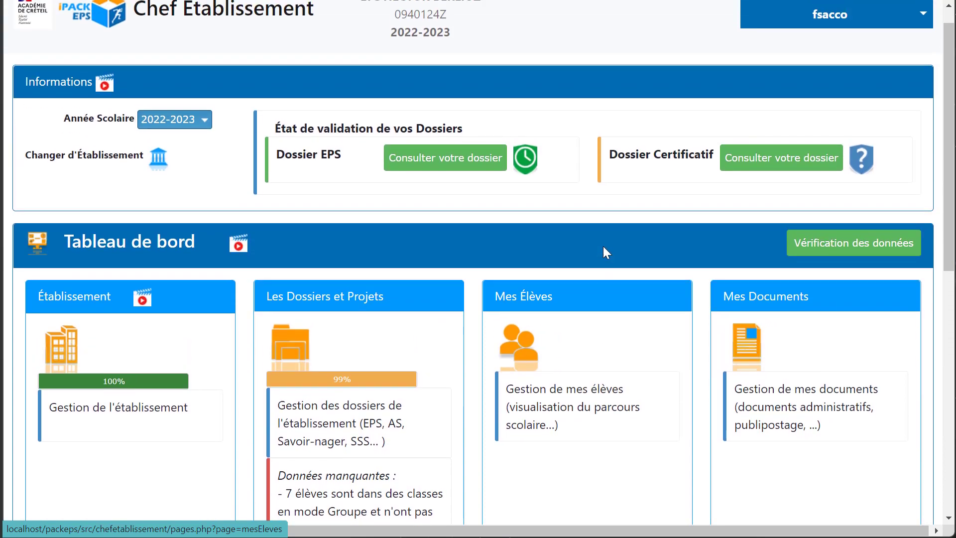
scroll(603, 252, "down", 4)
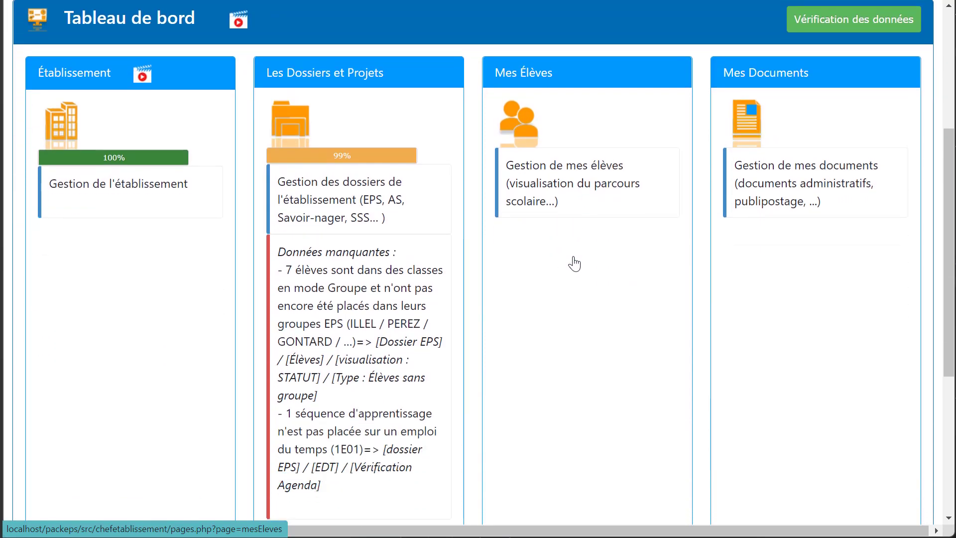
scroll(573, 263, "up", 5)
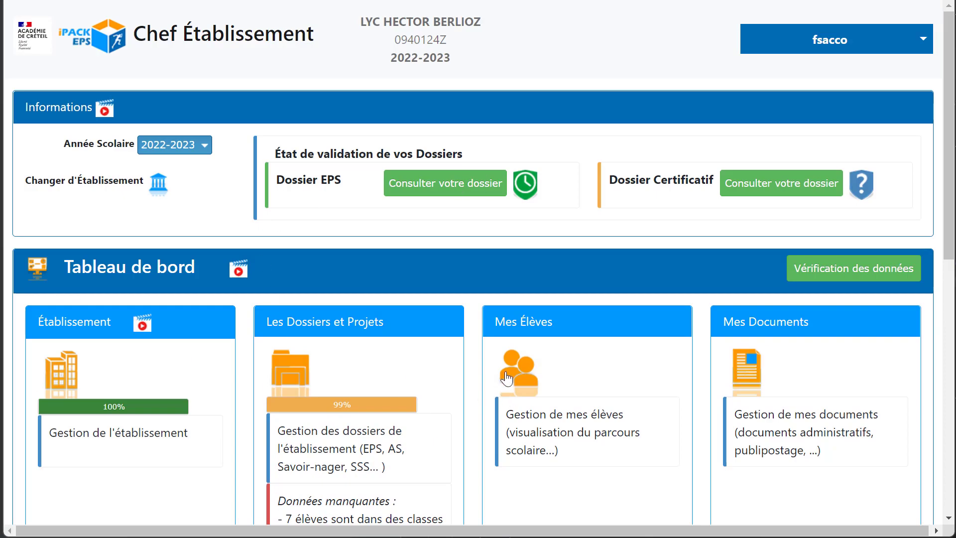
Step: Open the EPS team's timetable (Emplois du temps) in the Dossier EPS under Les Dossiers et Projets
scroll(538, 287, "down", 4)
left_click(289, 178)
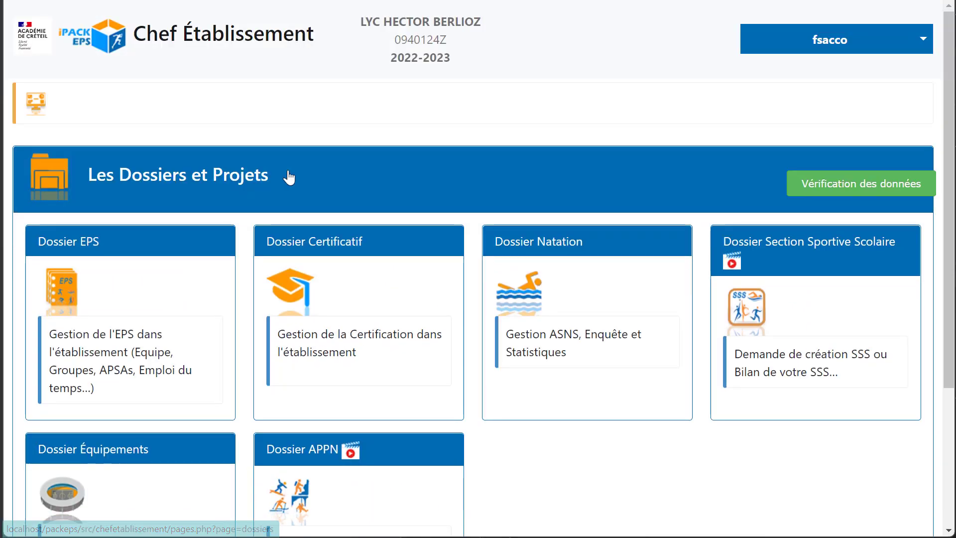
scroll(284, 213, "down", 3)
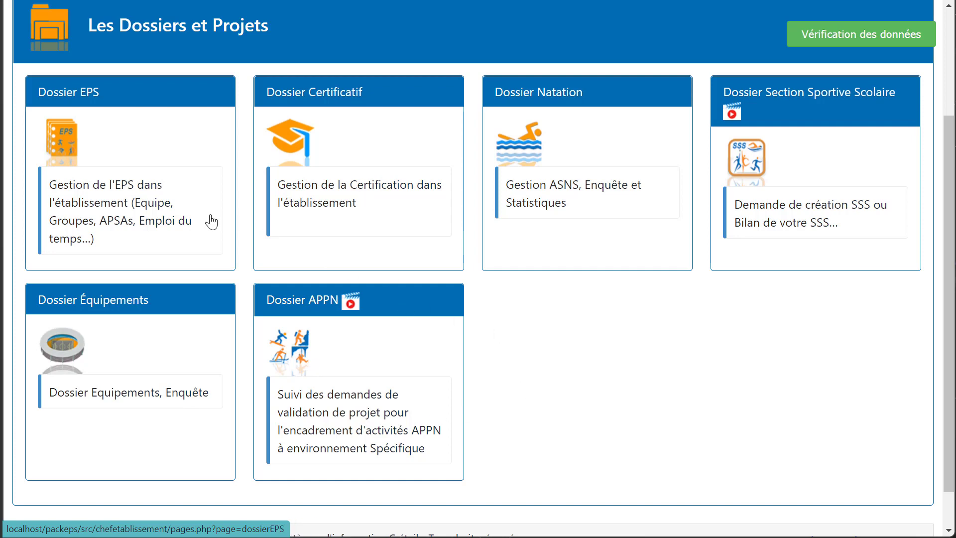
left_click(61, 156)
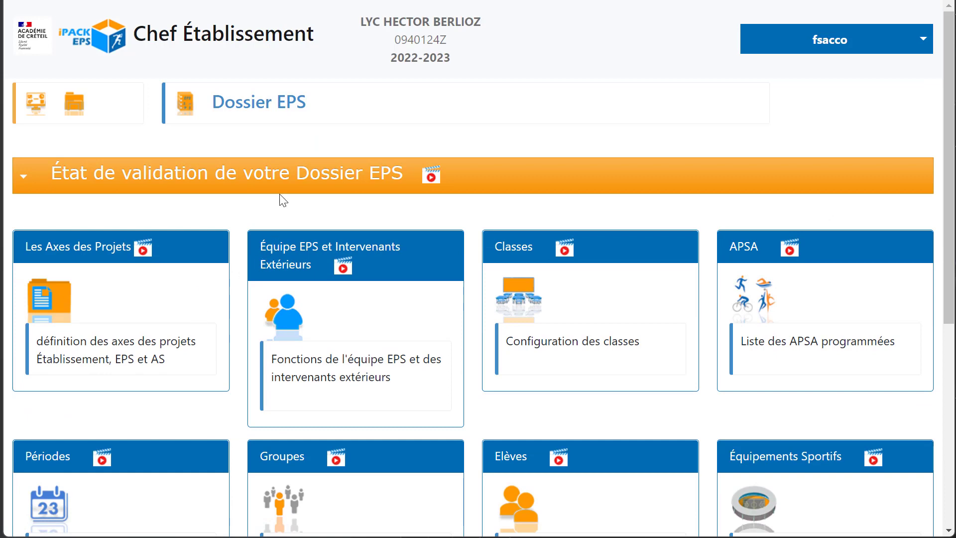
scroll(281, 201, "down", 3)
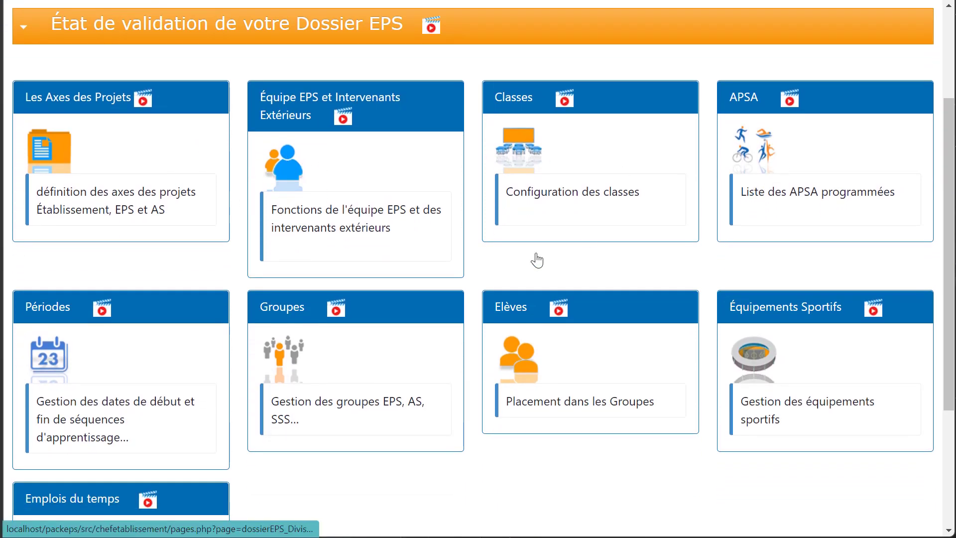
scroll(235, 352, "down", 2)
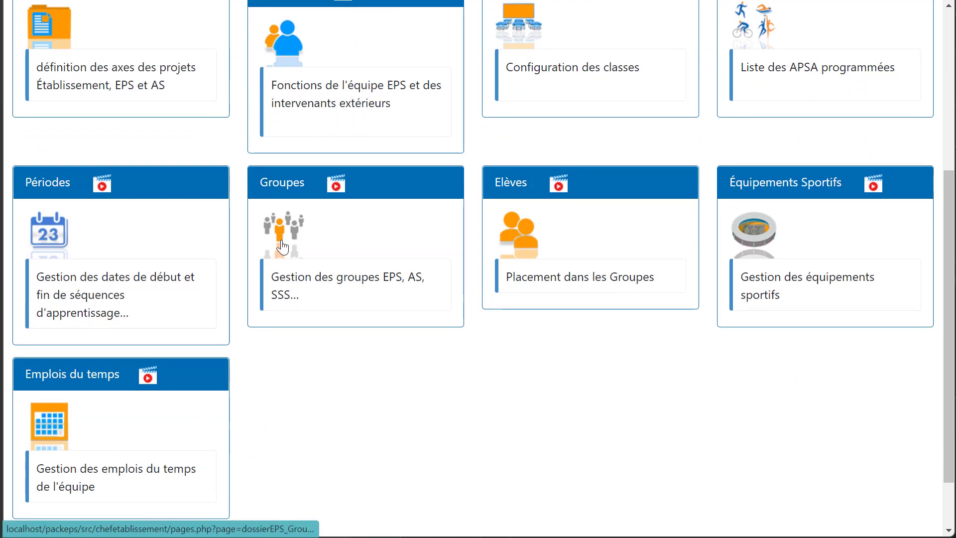
left_click(47, 360)
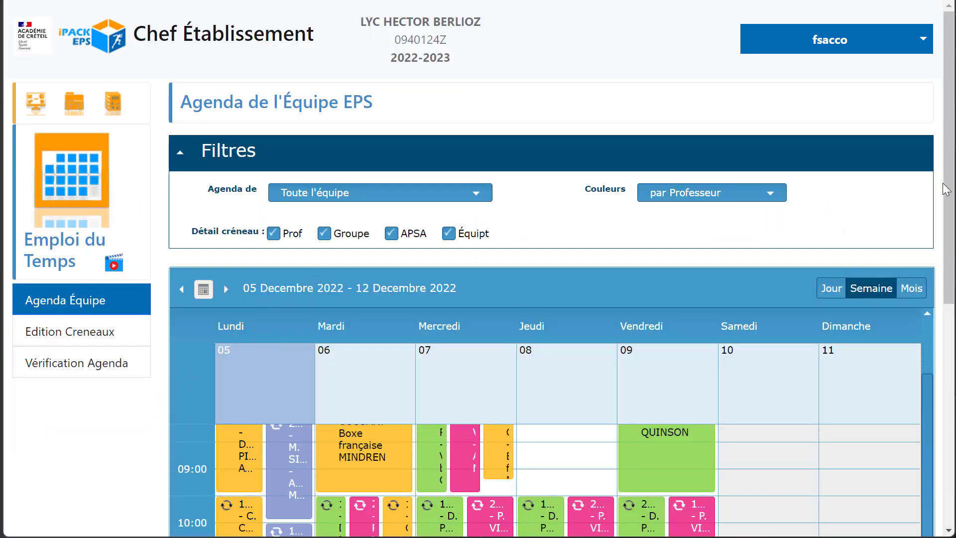
Step: Filter the EPS team agenda to the first listed teacher and look through that teacher's weekly slots
left_click(339, 192)
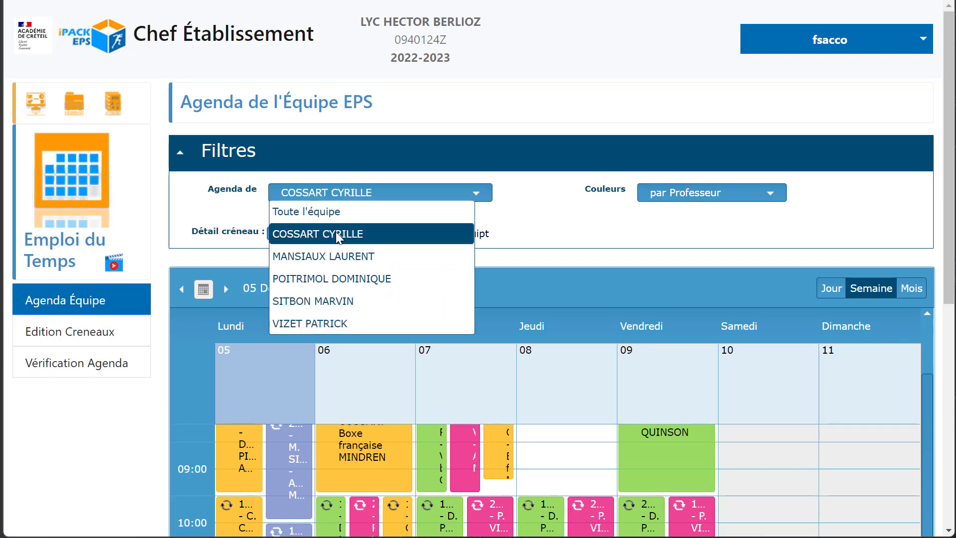
left_click(338, 235)
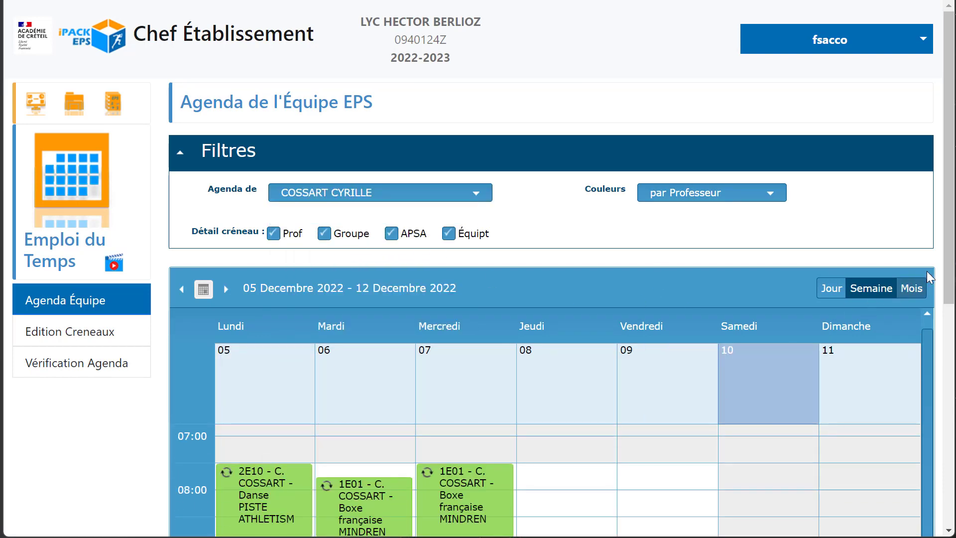
scroll(929, 277, "down", 4)
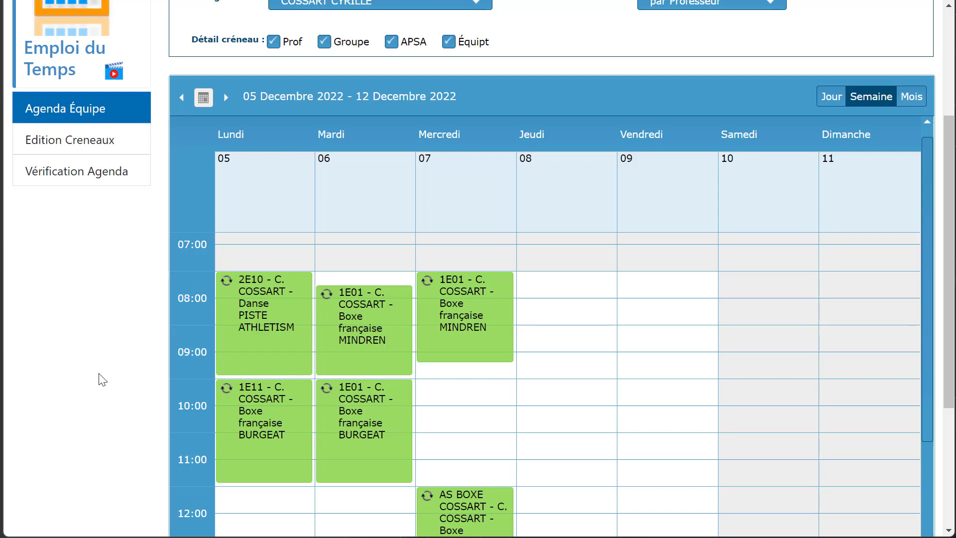
scroll(89, 374, "up", 1)
scroll(90, 374, "up", 3)
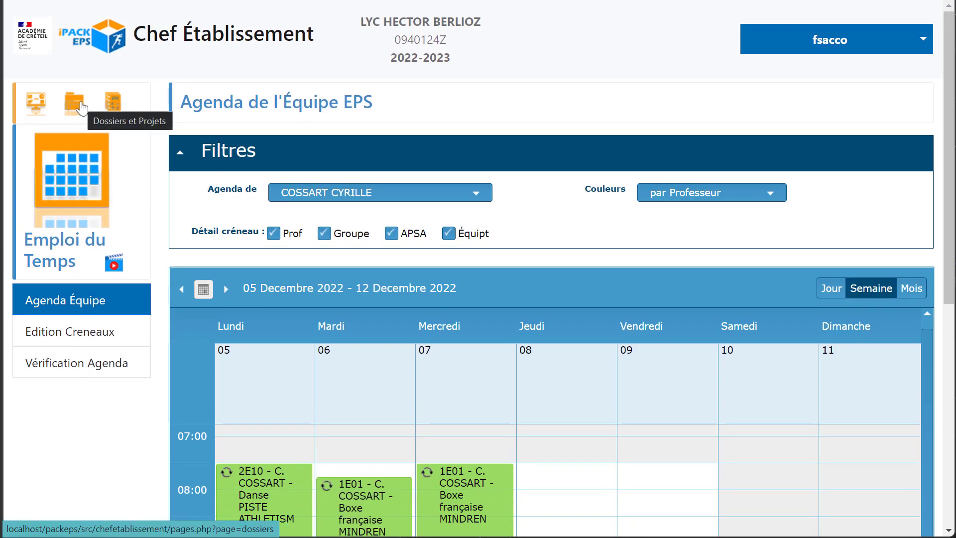
Step: Return to Les Dossiers et Projets and open the Dossier Section Sportive Scolaire
left_click(79, 105)
scroll(552, 433, "down", 2)
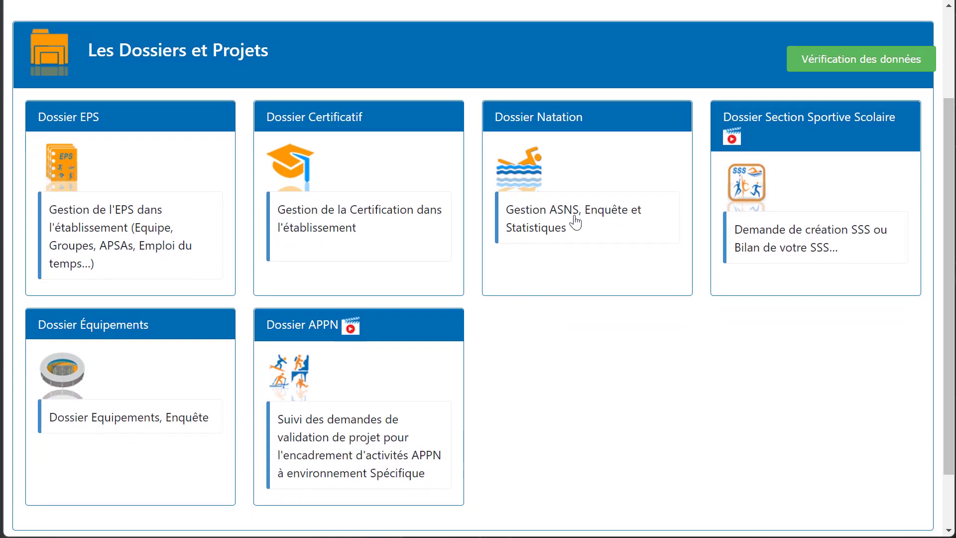
left_click(755, 191)
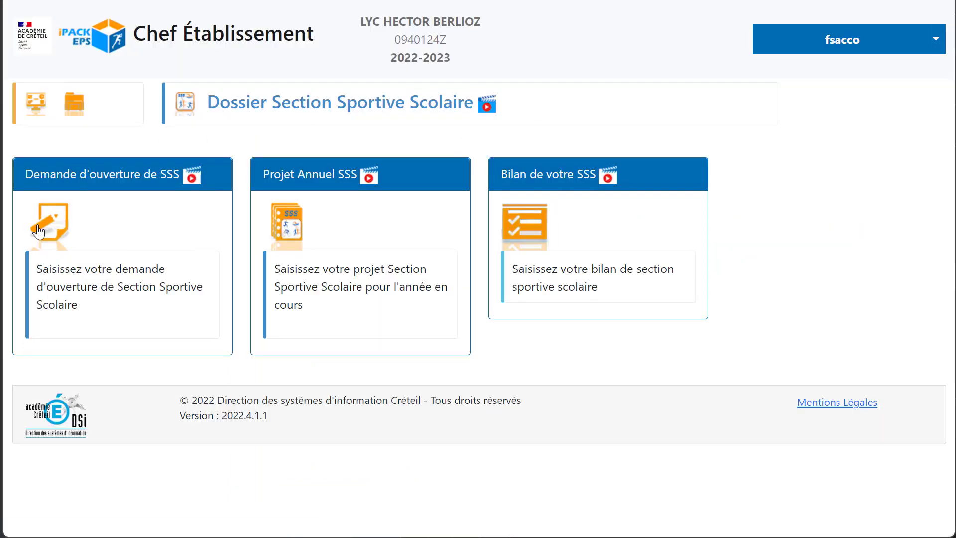